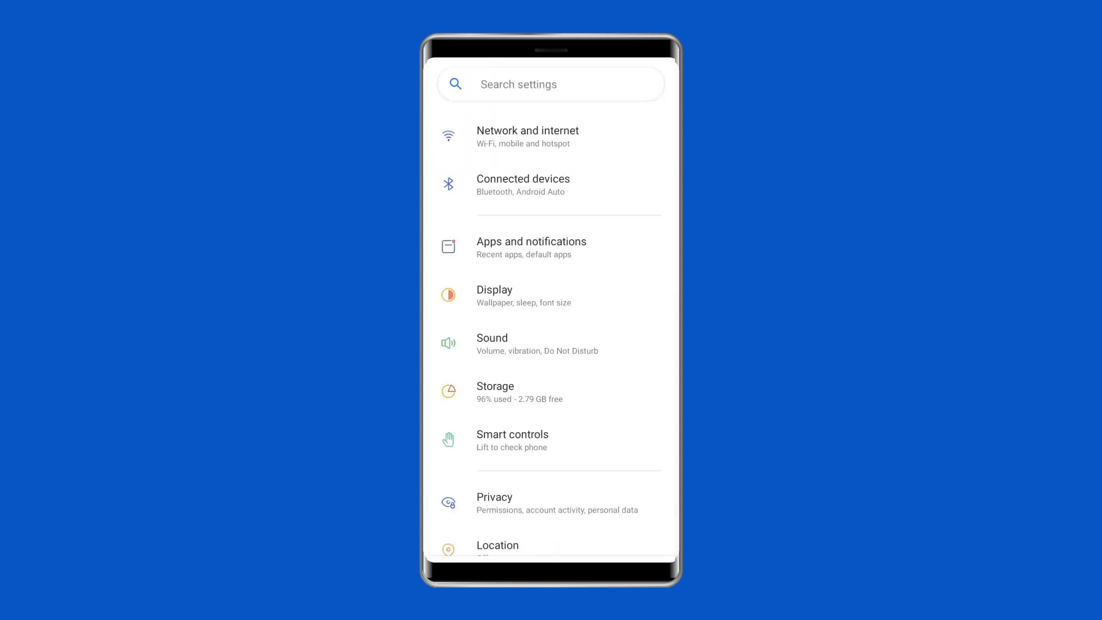
Turn on USB tethering under Network and internet > Hotspot and tethering on the phone
left_click(527, 136)
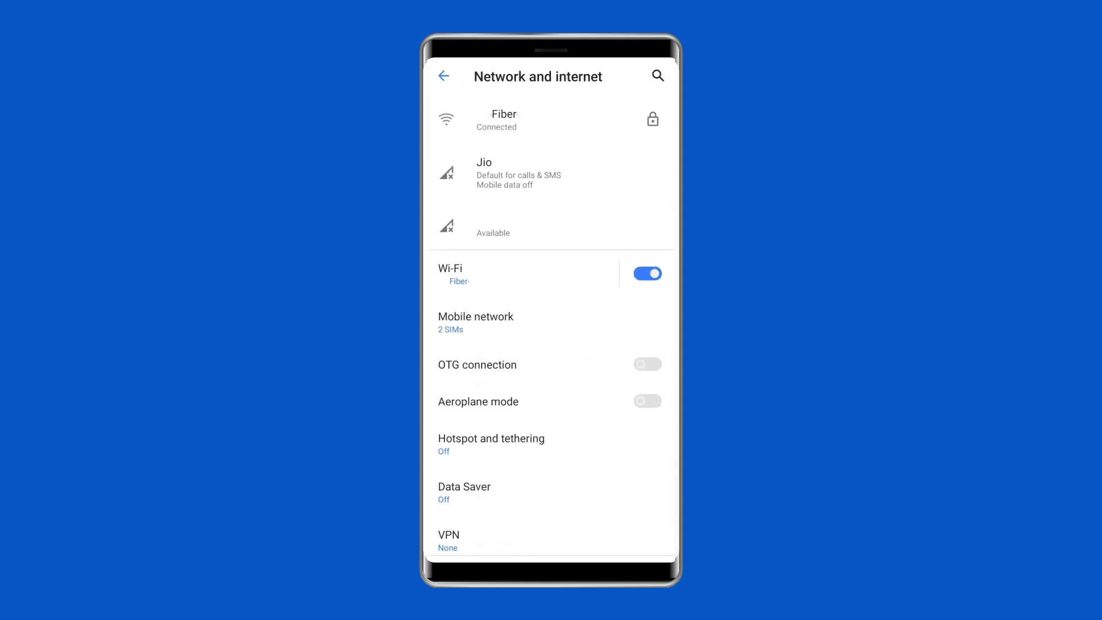
left_click(492, 444)
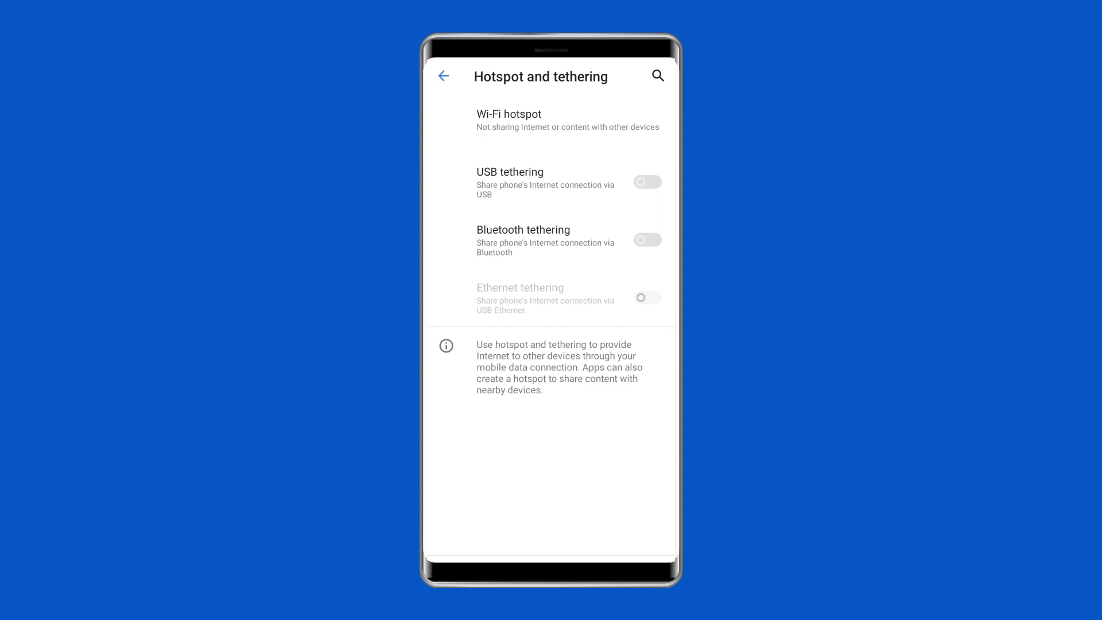
left_click(539, 182)
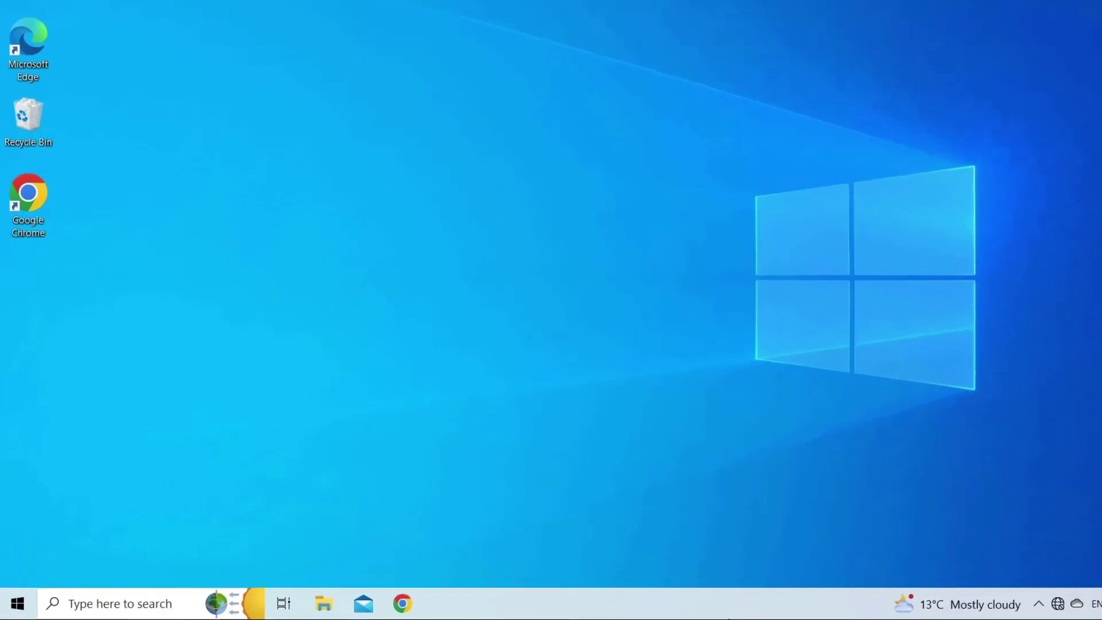
Restart the Windows 10 PC from the Start menu's Power options
left_click(17, 603)
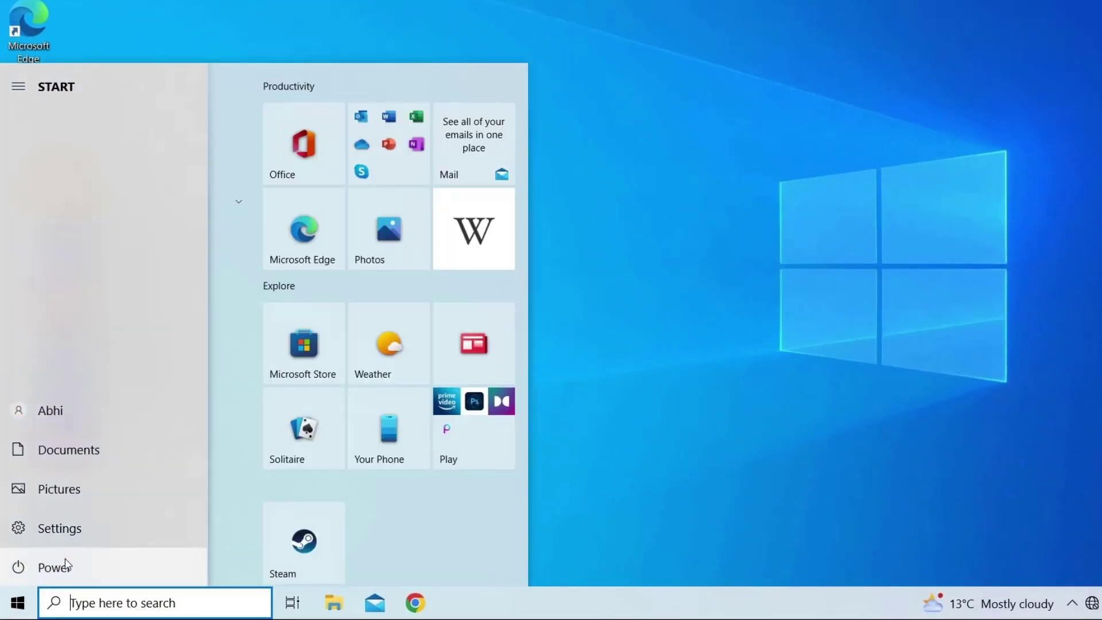
left_click(79, 567)
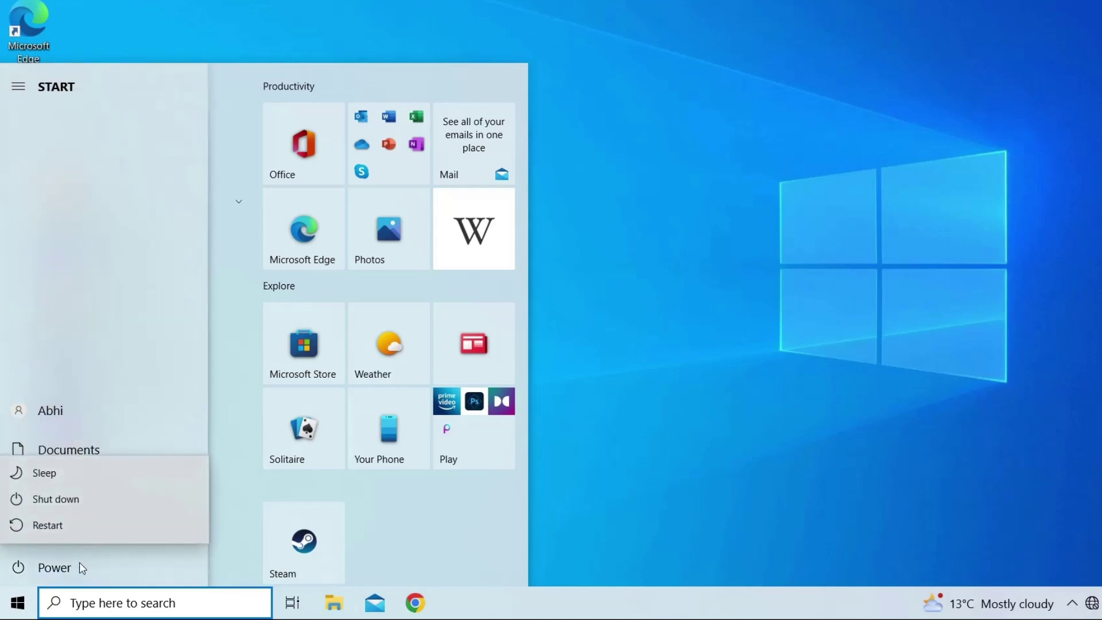
left_click(75, 529)
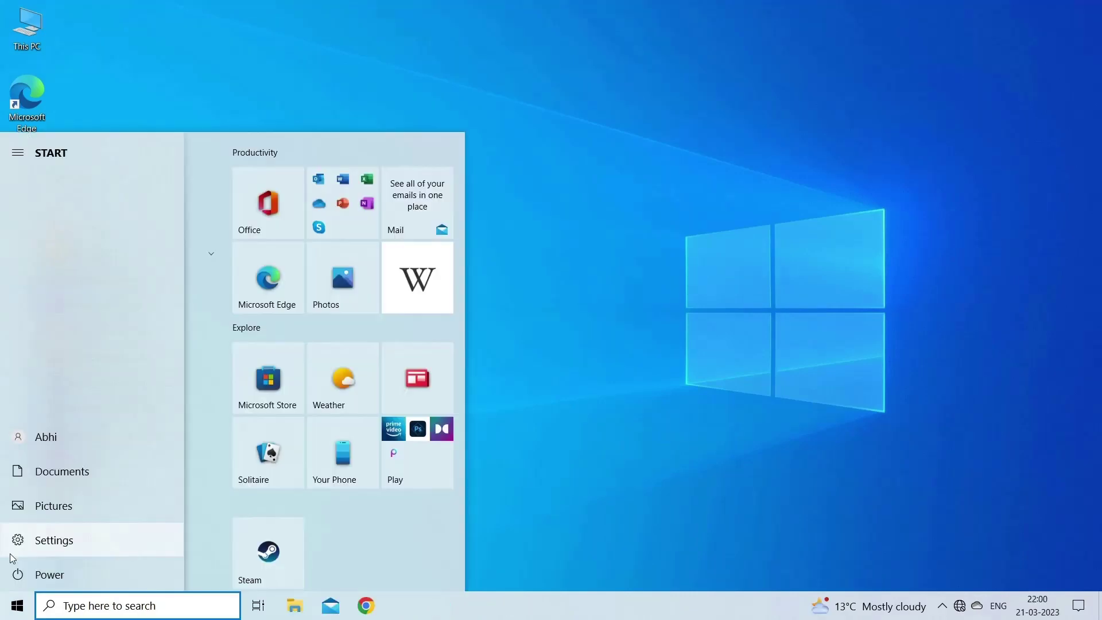
Under Update & Security > Troubleshoot, choose 'Run troubleshooters automatically, then notify me'
left_click(10, 551)
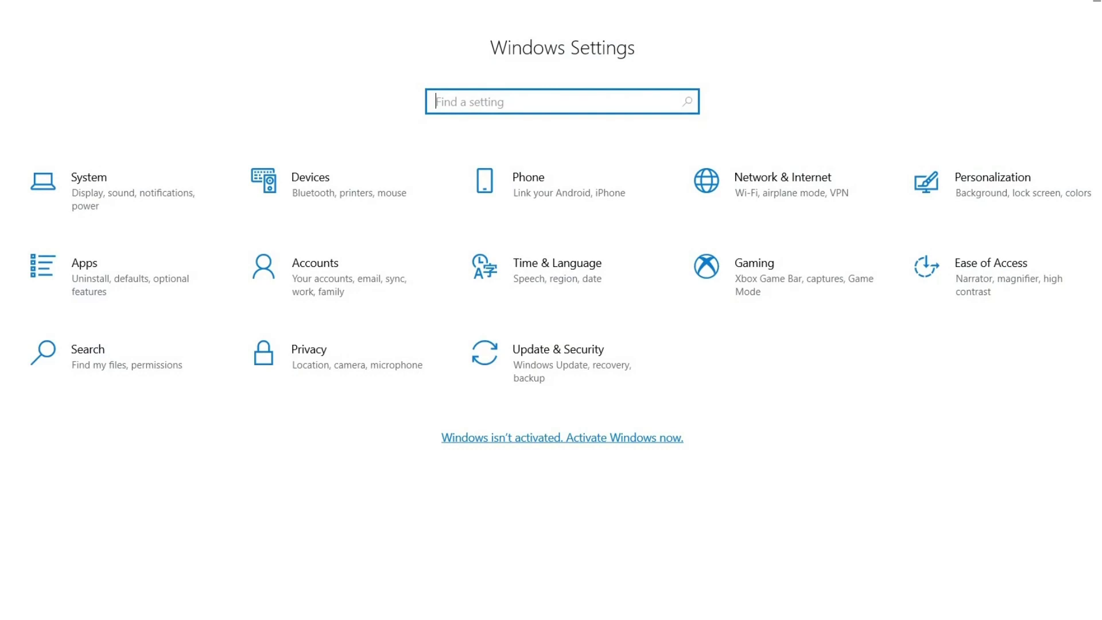
left_click(589, 365)
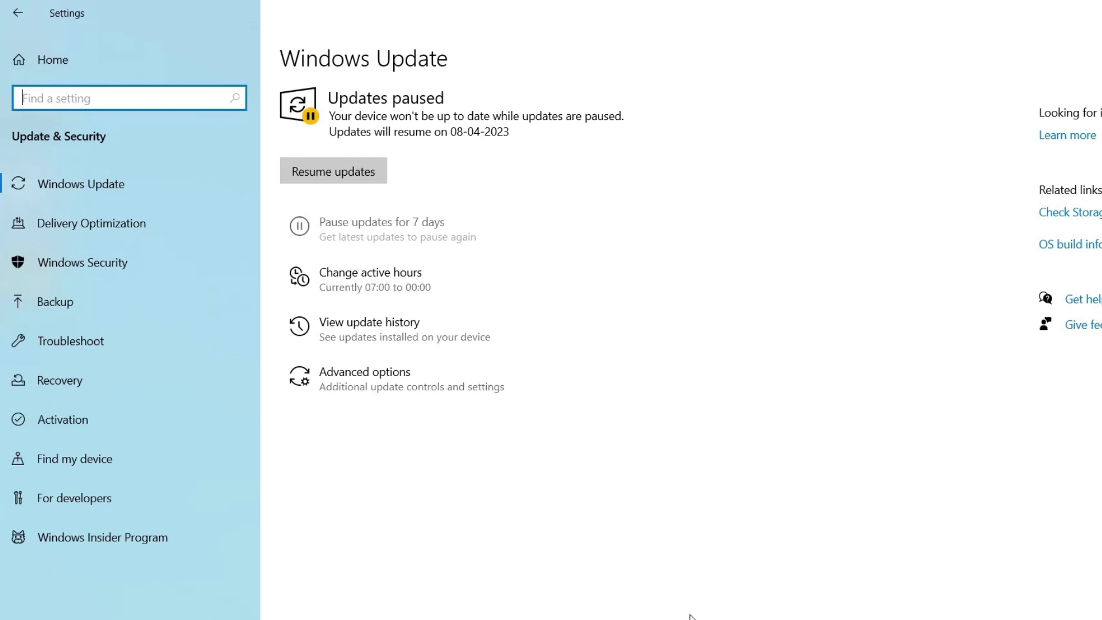
left_click(75, 340)
left_click(436, 256)
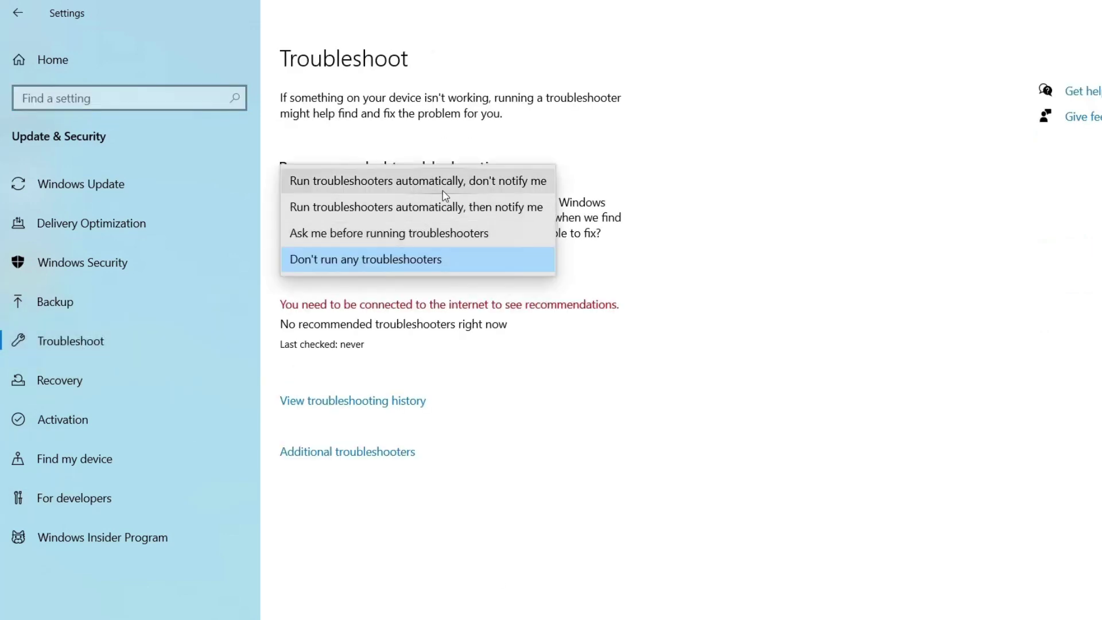
left_click(447, 205)
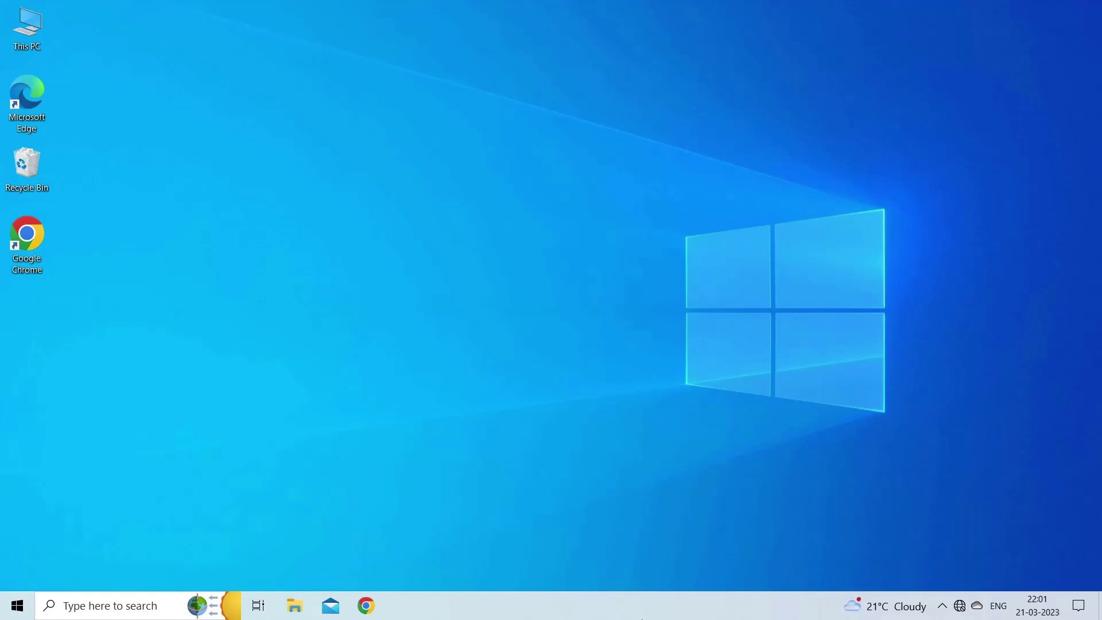
In Device Manager, expand Network adapters and bring up the Remote NDIS based Internet Sharing Device's actions
key("super+x")
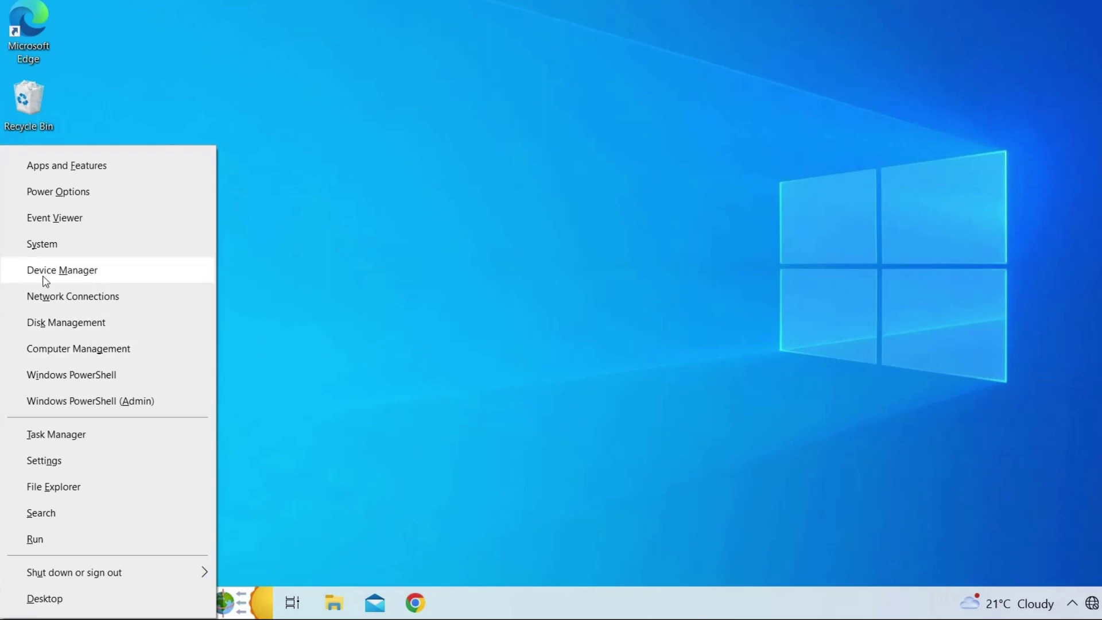
left_click(62, 278)
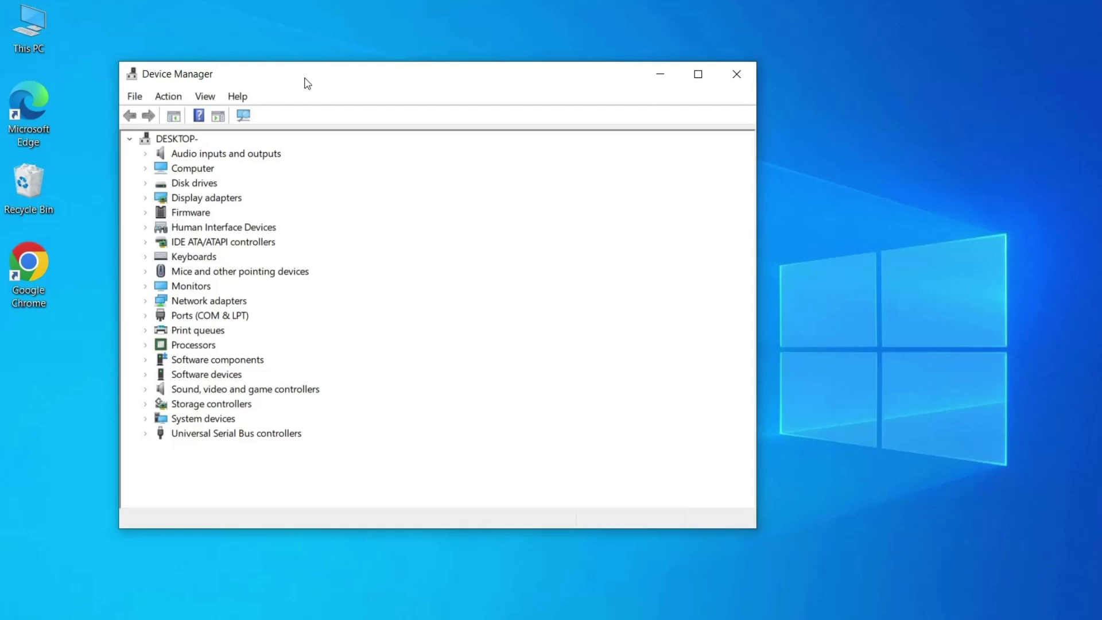
double_click(208, 301)
right_click(305, 317)
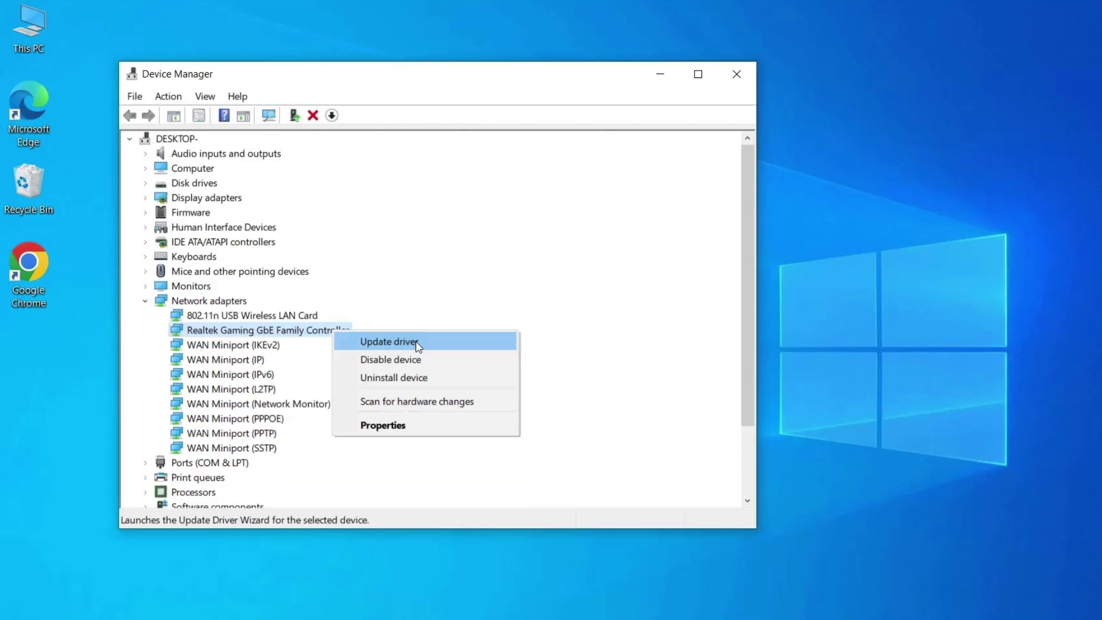
Update the Remote NDIS device's driver to Microsoft's USB RNDIS6 Adapter from the local driver list
left_click(416, 341)
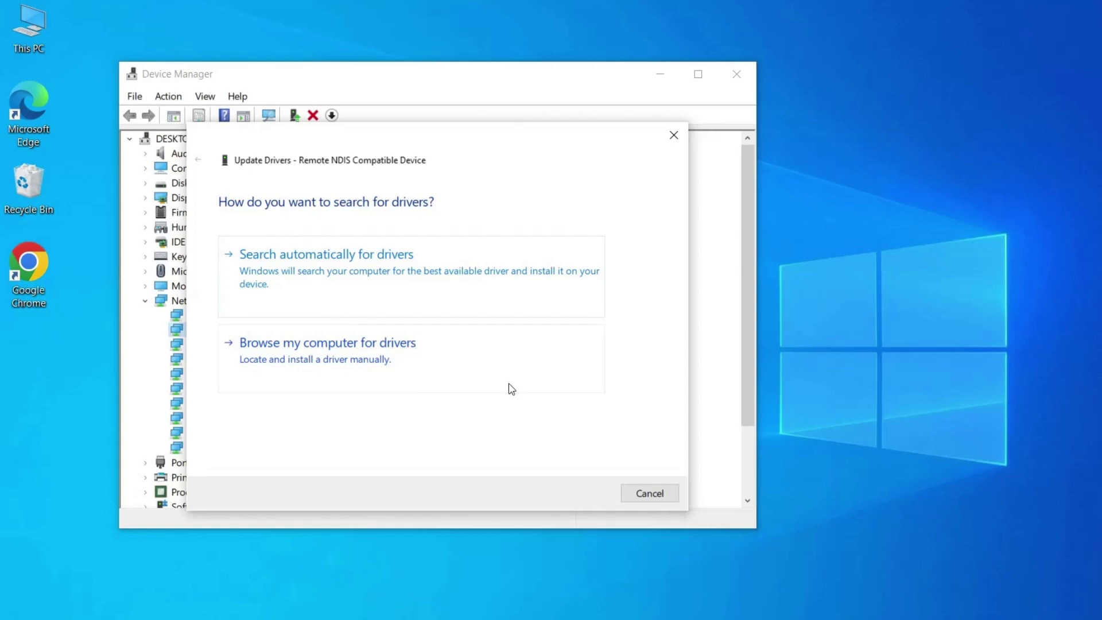
left_click(333, 358)
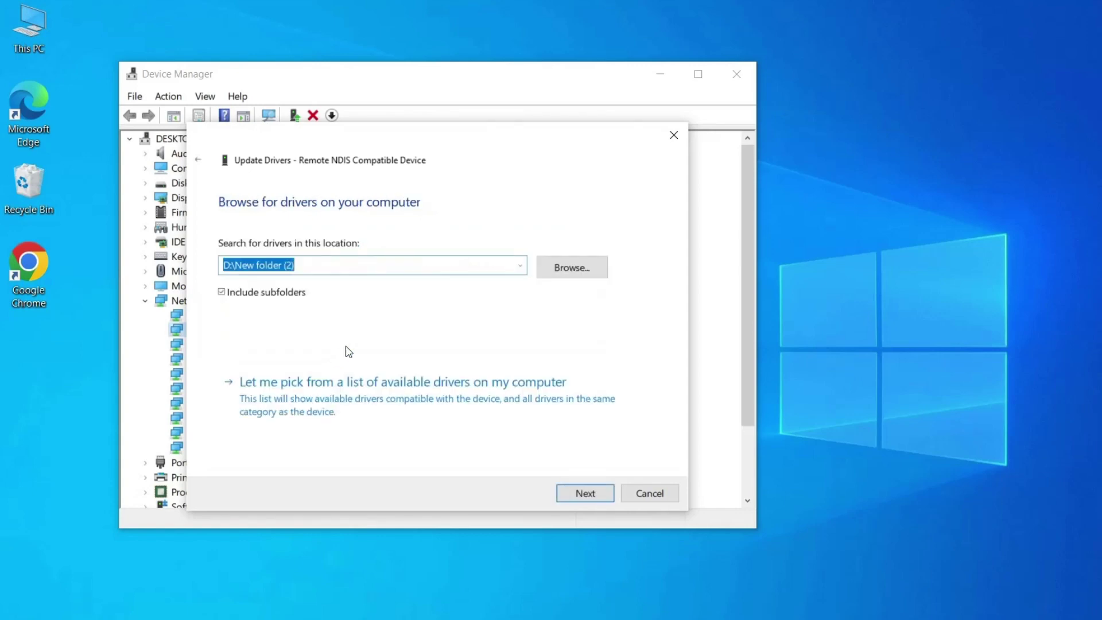
left_click(365, 400)
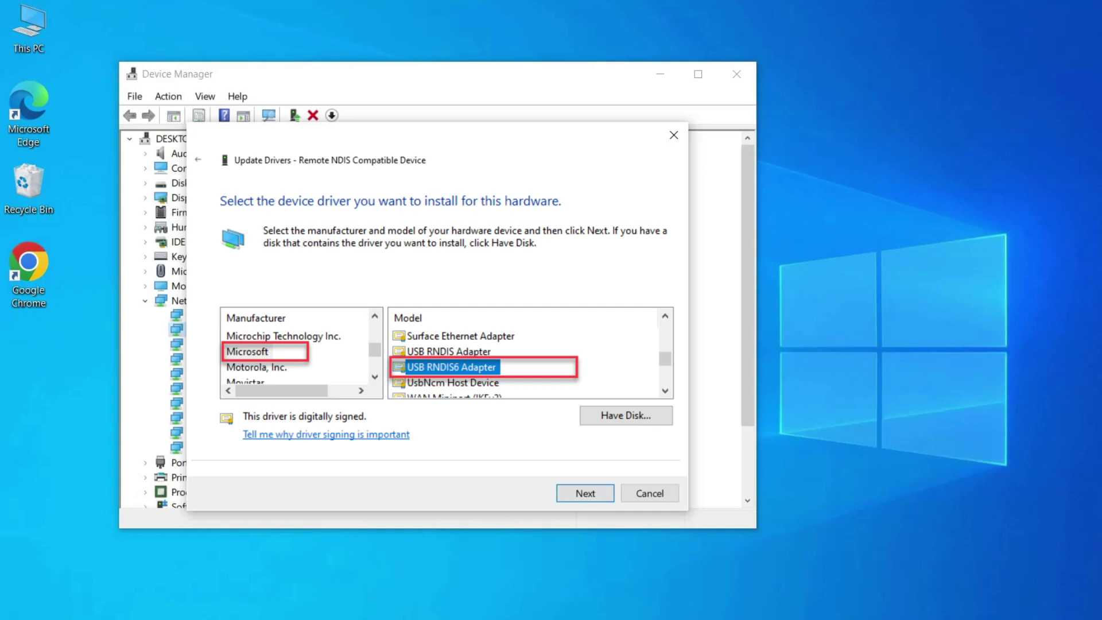
left_click(605, 499)
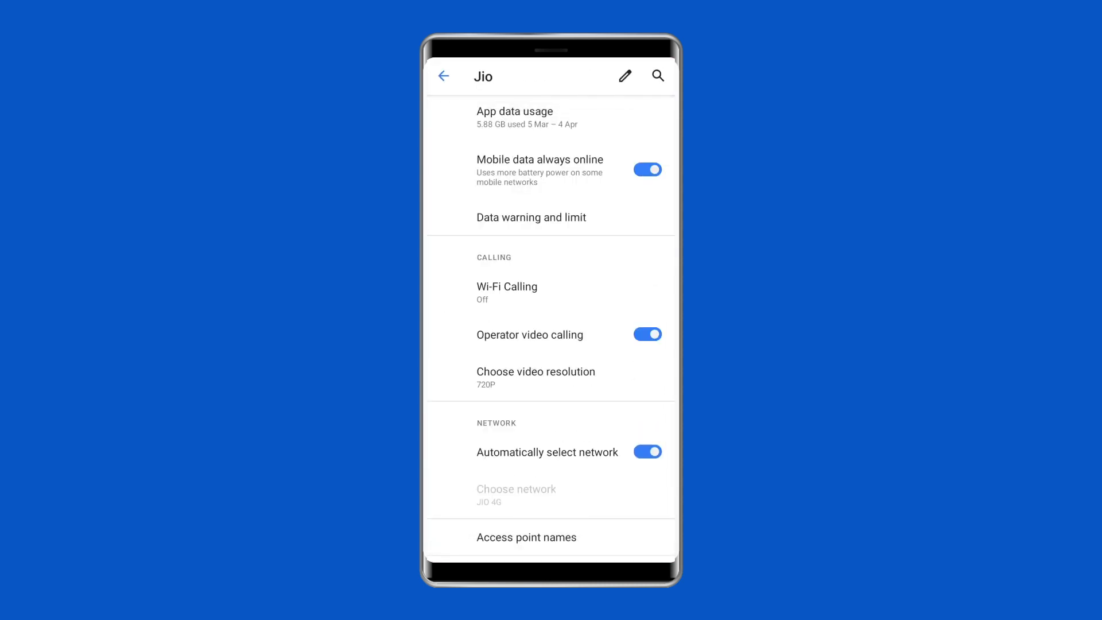
Edit the Jio access point's APN type, replacing supl with dun to read default,dun
left_click(526, 538)
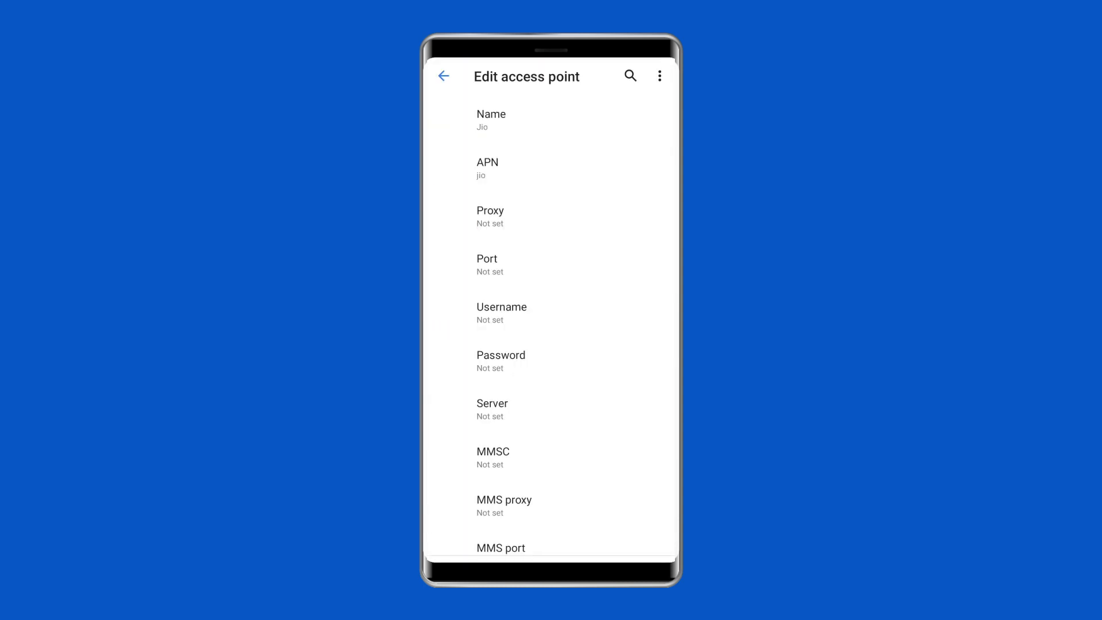
scroll(551, 321, "down", 5)
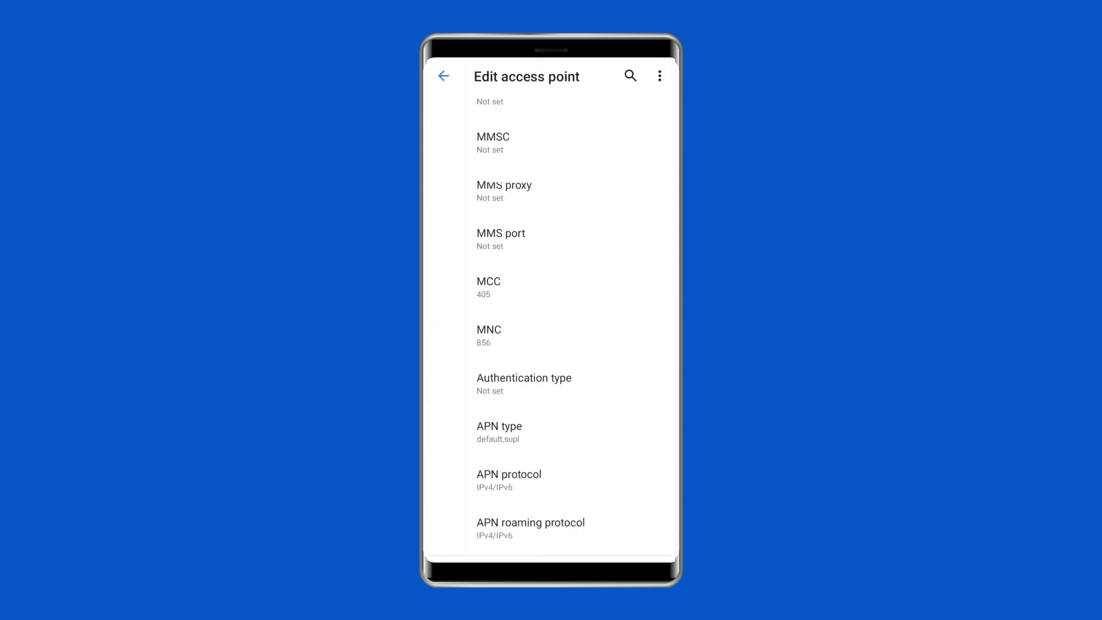
scroll(551, 321, "down", 2)
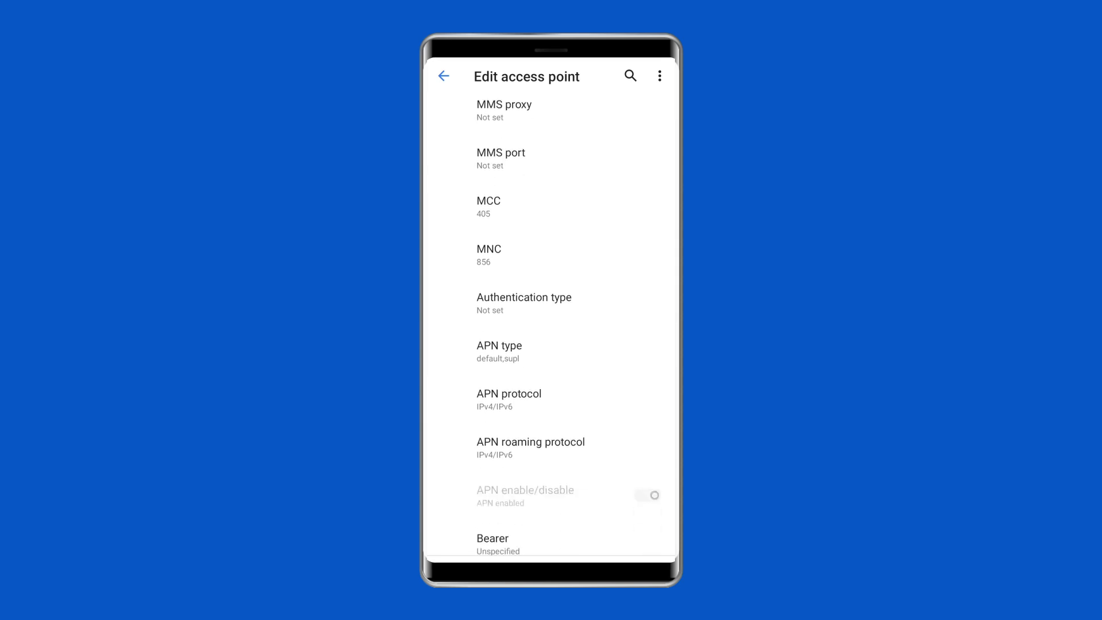
left_click(500, 351)
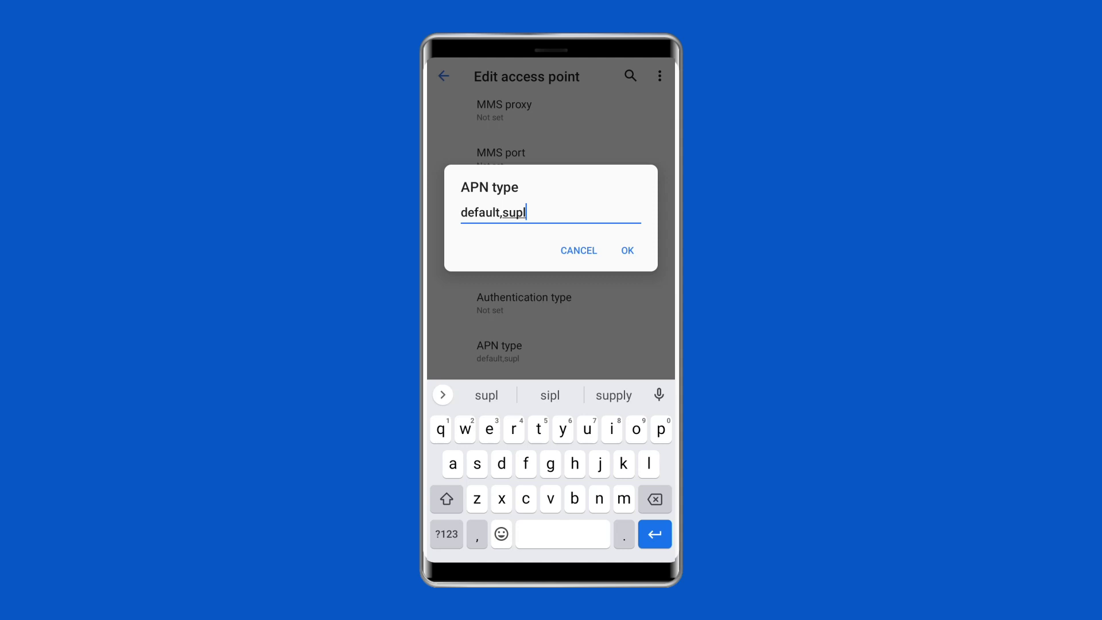
key("BackSpace")
key("BackSpace")
key("BackSpace")
key("BackSpace")
type("dun")
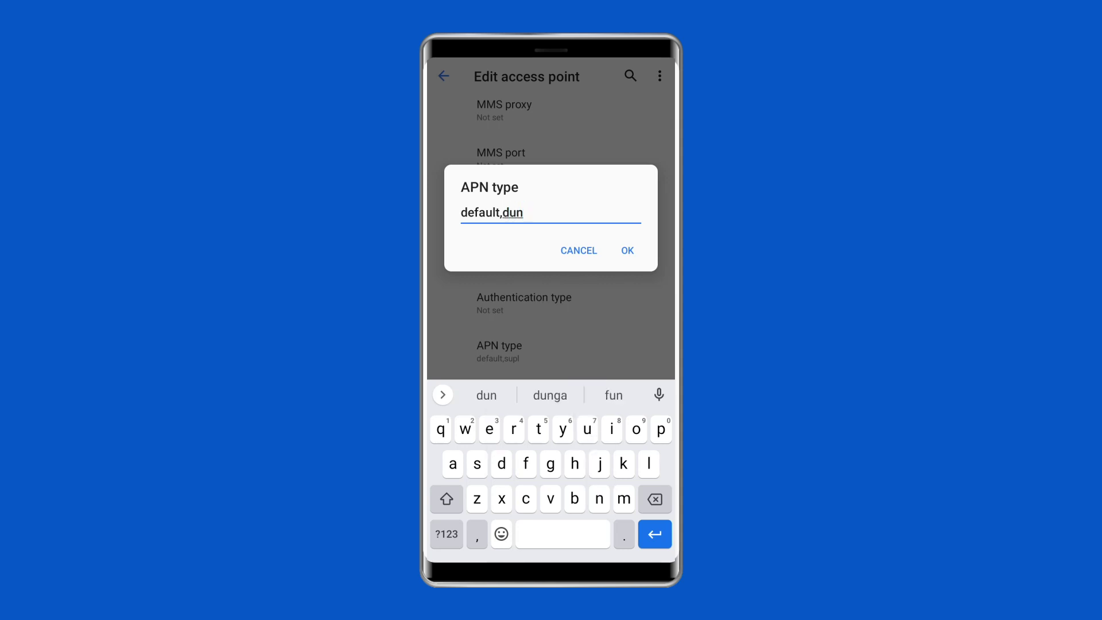
key("Return")
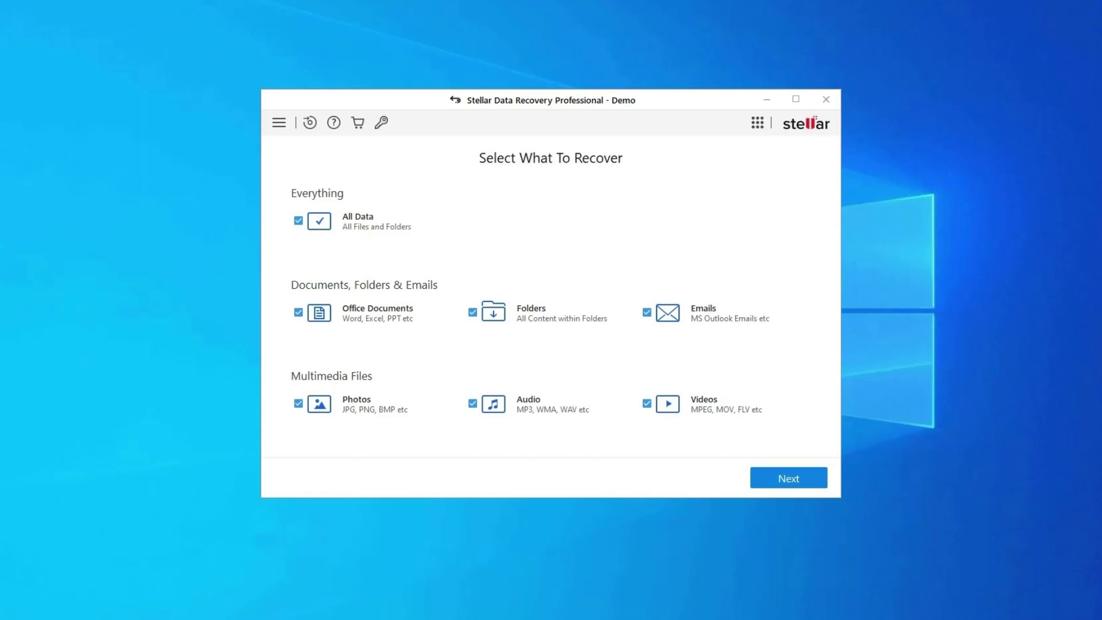
Keep all data types selected and scan Local Disk (H:) for recoverable files
left_click(789, 479)
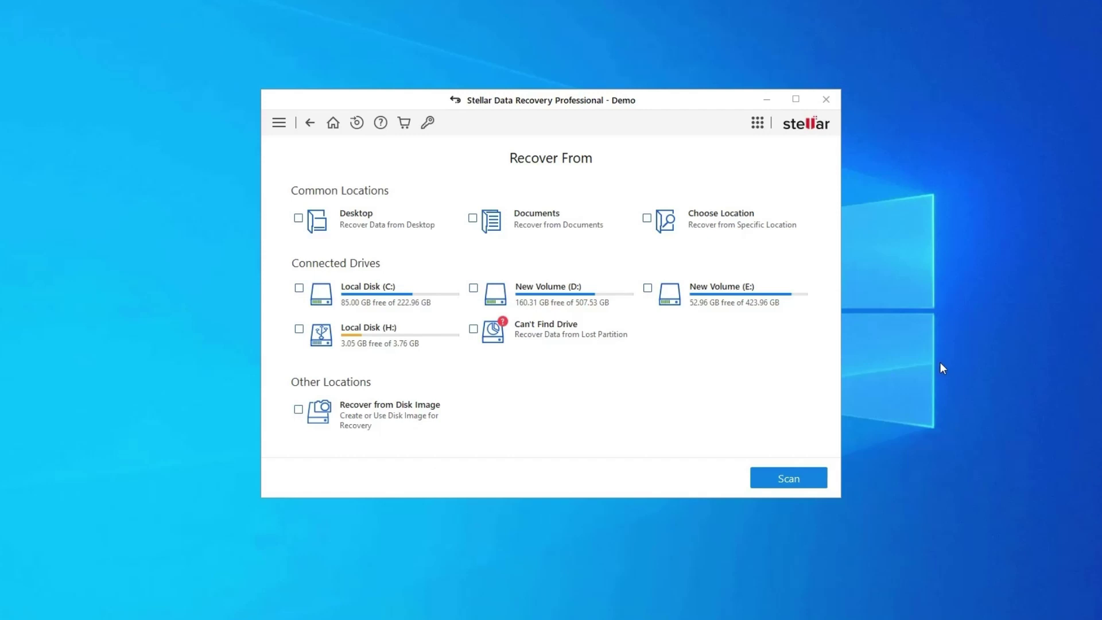
left_click(394, 341)
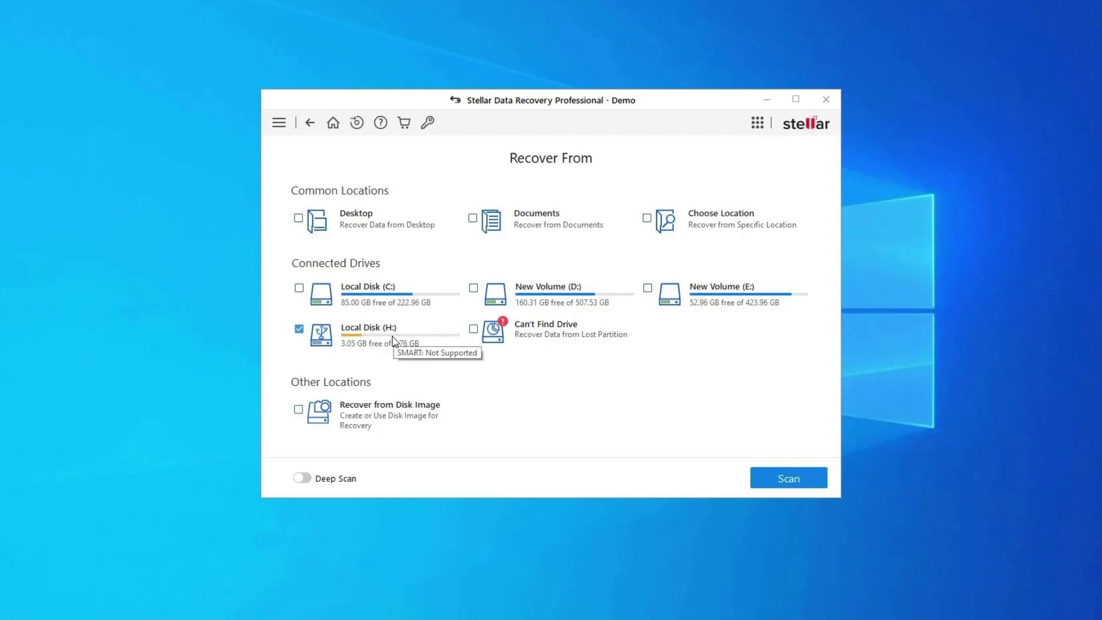
left_click(794, 479)
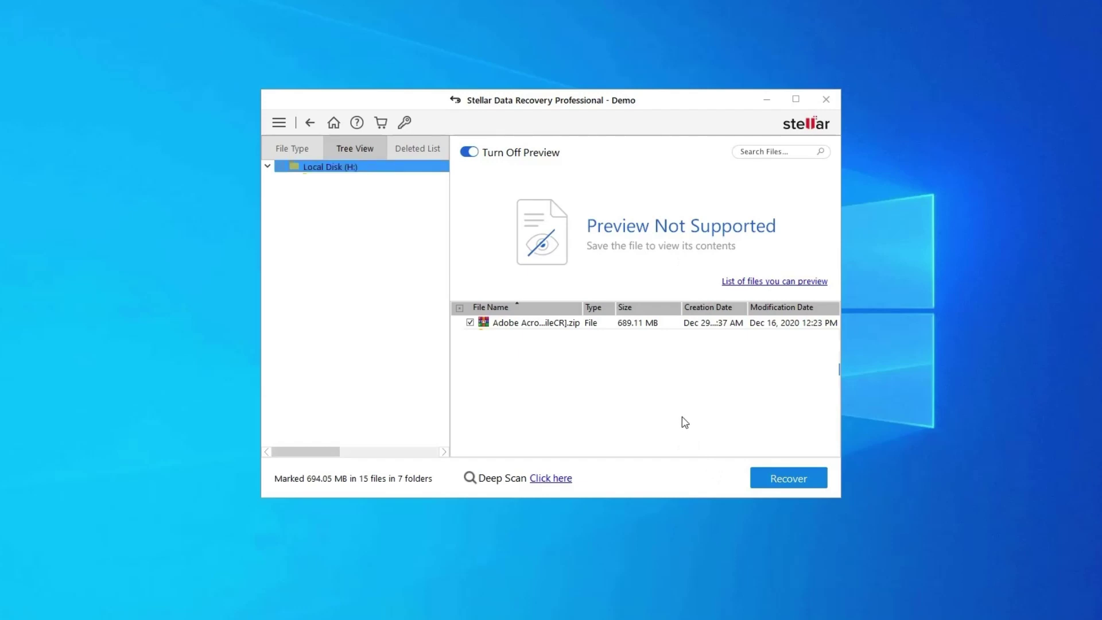
left_click(471, 324)
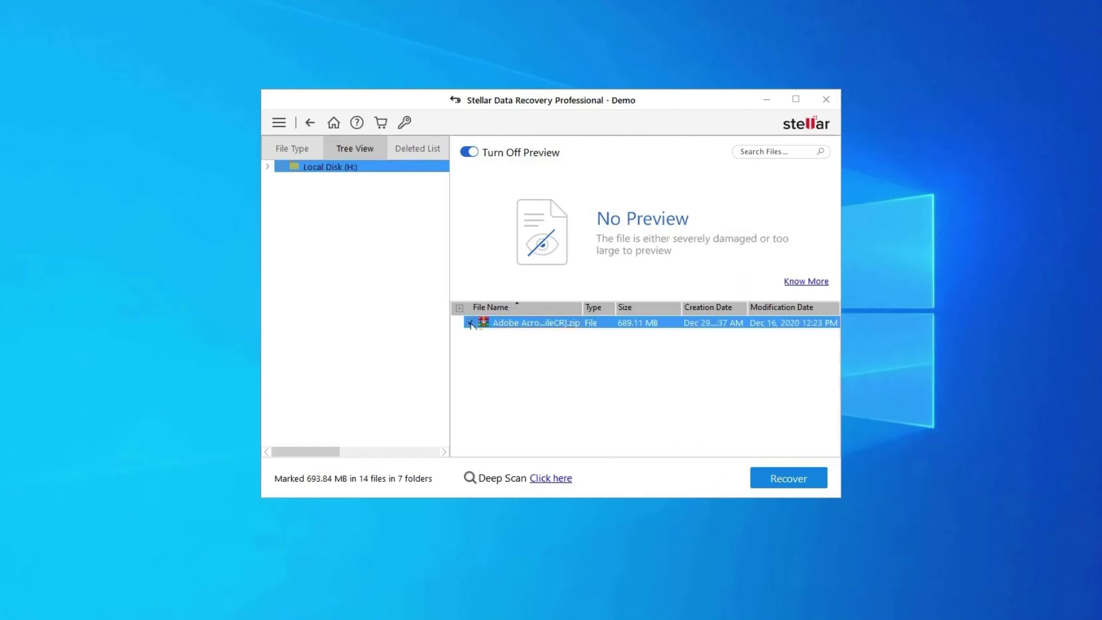
left_click(471, 323)
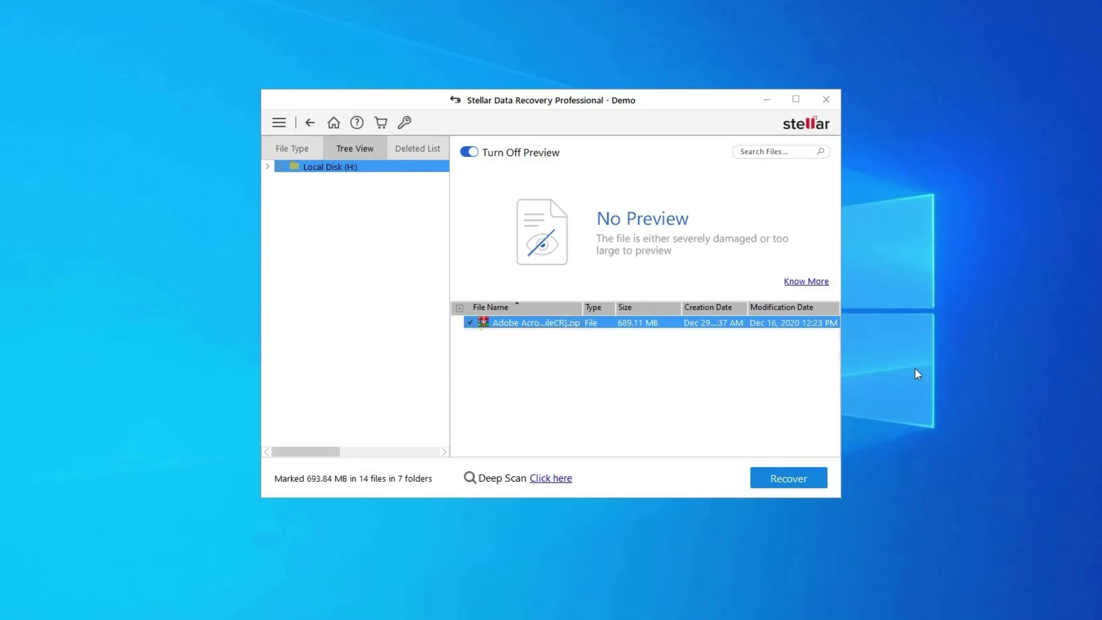